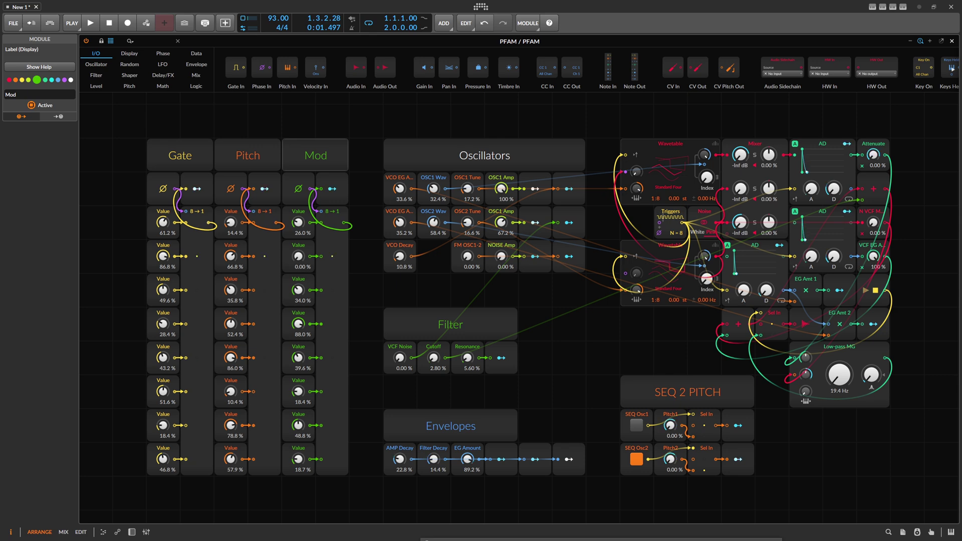
- Start playback and set Cutoff to 11.2 %, Filter Decay to 30.0 % and the fifth Mod sequencer value to 54.8 %
click(91, 23)
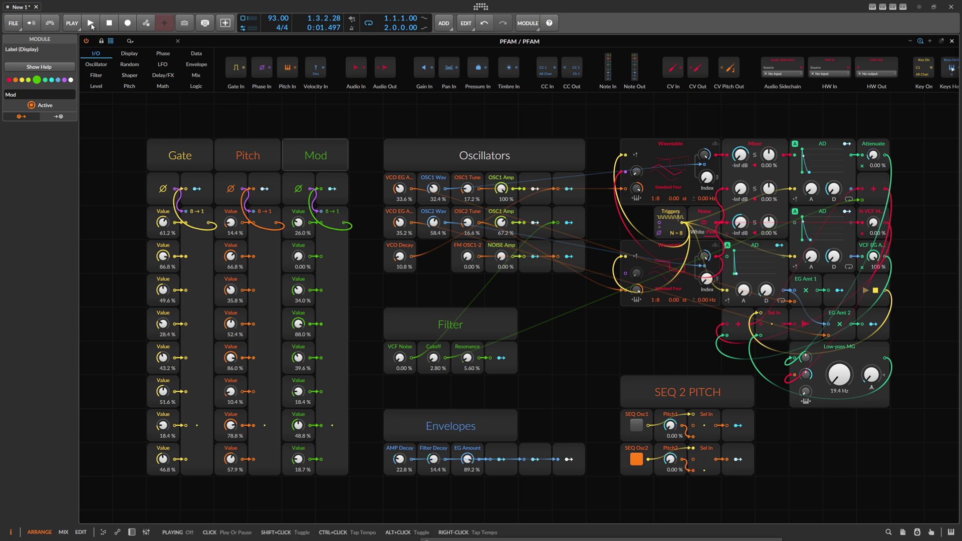
drag(432, 357, 431, 346)
drag(434, 458, 434, 439)
drag(298, 357, 298, 339)
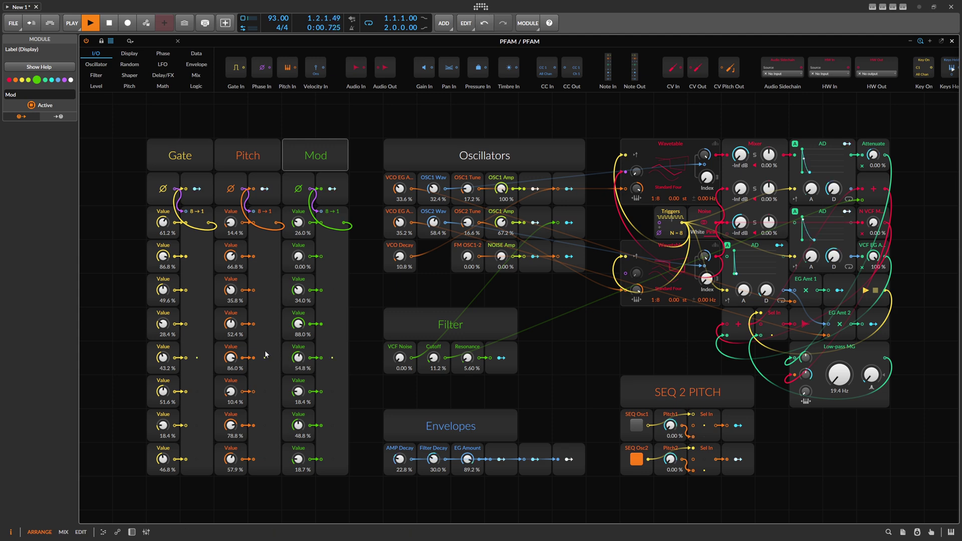
- Set the second to fifth Pitch sequencer values to 20.0 %, 23.4 %, 32.0 % and 45.2 %
drag(230, 357, 231, 377)
drag(231, 323, 230, 333)
drag(231, 289, 230, 296)
drag(230, 256, 231, 279)
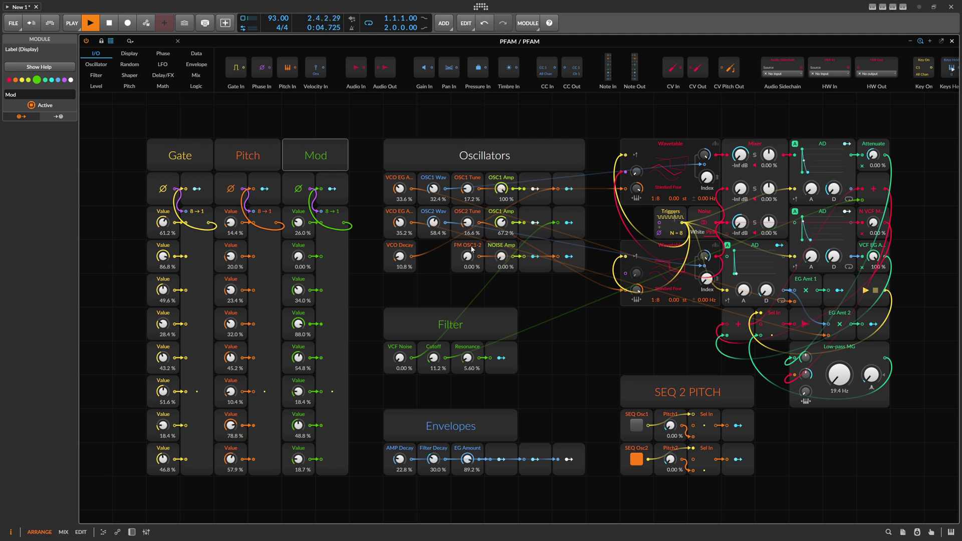
- Set FM OSC1-2 to 40.4 %, the first VCO EG amount to 24.8 %, the lower OSC1 Amp to 50.4 %, OSC2 Tune to 10.2 % and OSC2 Wav to 28.4 %
drag(467, 222, 501, 256)
drag(399, 189, 399, 191)
drag(501, 222, 501, 210)
drag(467, 256, 501, 230)
drag(466, 223, 433, 252)
- Set OSC1 Wav to 31.6 %, VCO Decay to 6.80 % and the second VCO EG amount to 40.4 %
drag(433, 188, 433, 187)
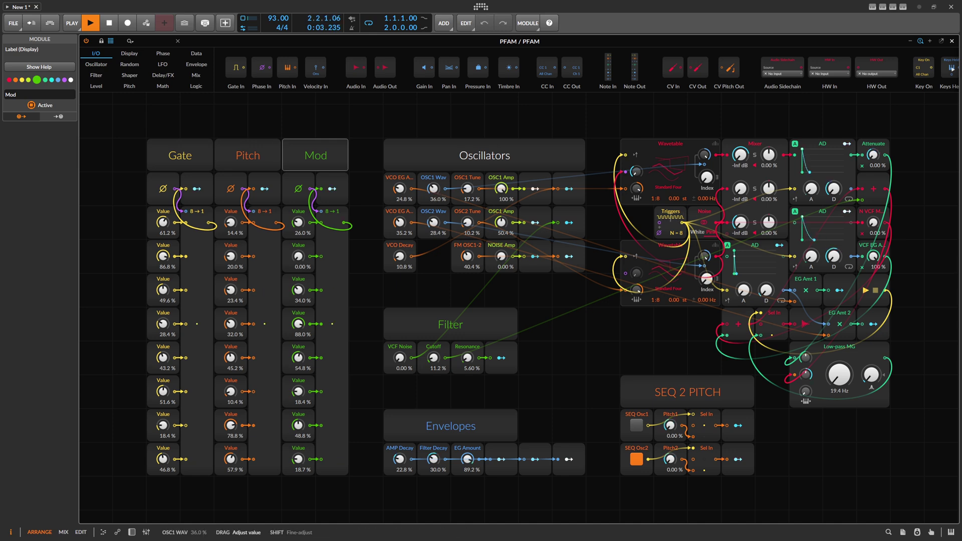
mouse_move(399, 256)
mouse_down()
mouse_move(399, 218)
mouse_move(399, 263)
mouse_up()
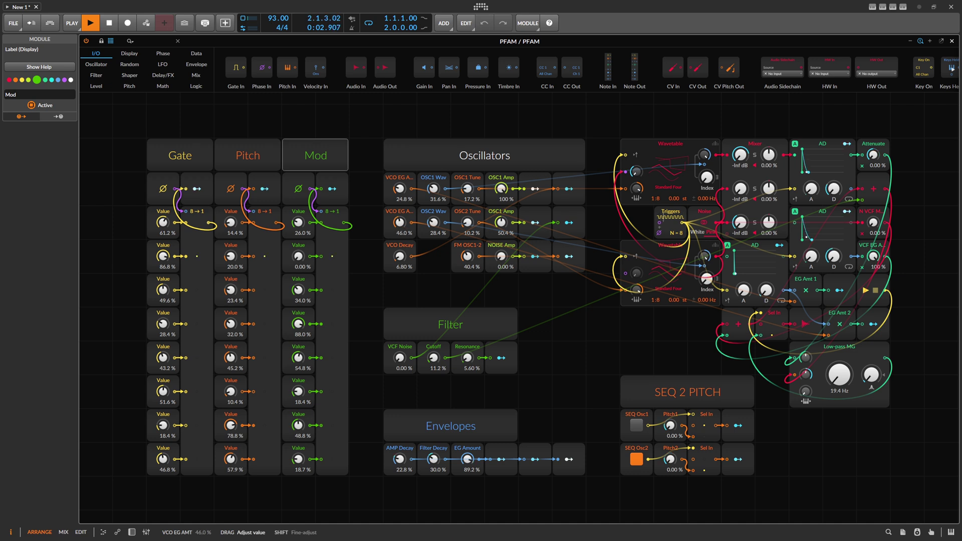
mouse_move(399, 222)
mouse_down()
mouse_move(399, 210)
mouse_move(399, 219)
mouse_up()
- Set VCF Noise to 8.80 %, Cutoff to 12.4 %, Resonance to 0.00 % and Filter Decay to 10.8 %, and stop playback
drag(434, 360, 399, 368)
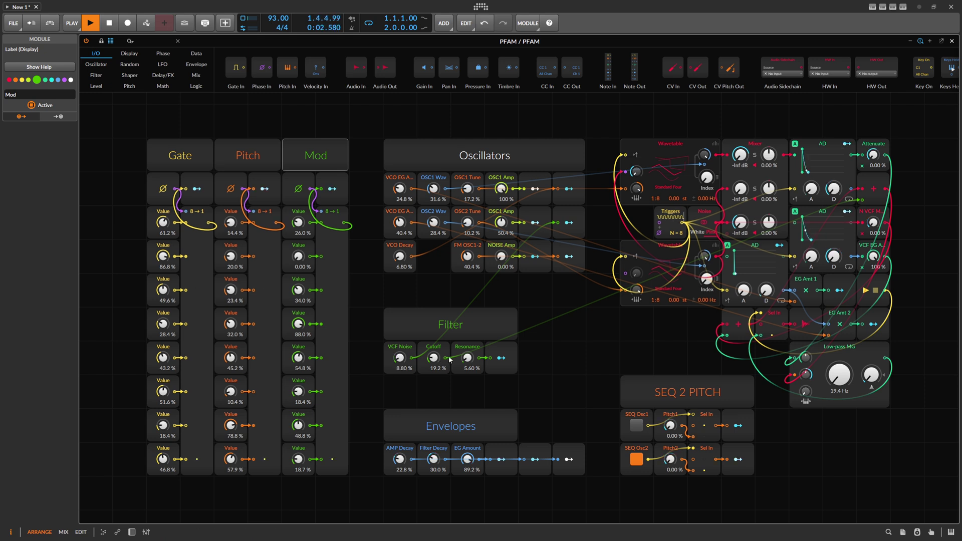
drag(466, 358, 466, 293)
drag(433, 358, 433, 362)
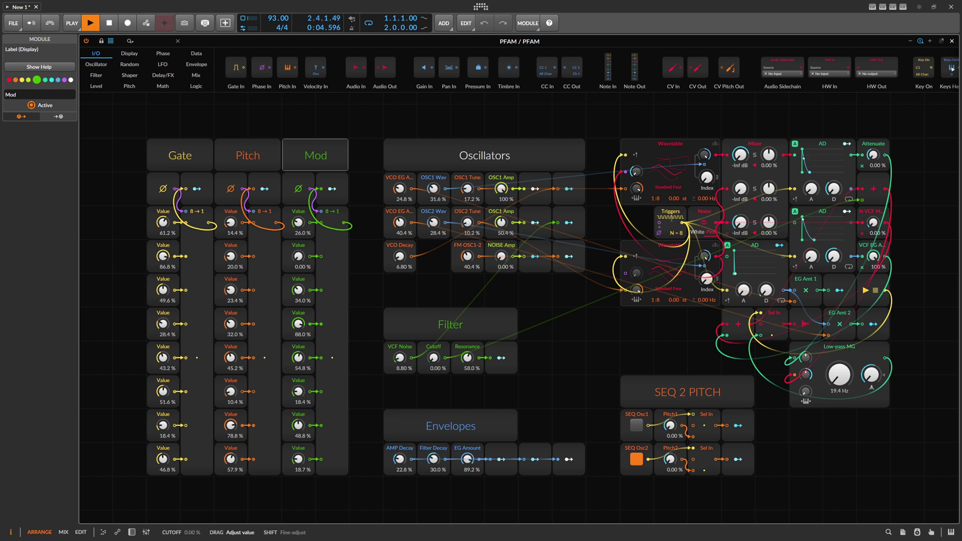
drag(433, 459, 434, 464)
drag(466, 357, 466, 398)
drag(433, 357, 433, 314)
drag(467, 357, 433, 372)
key(space)
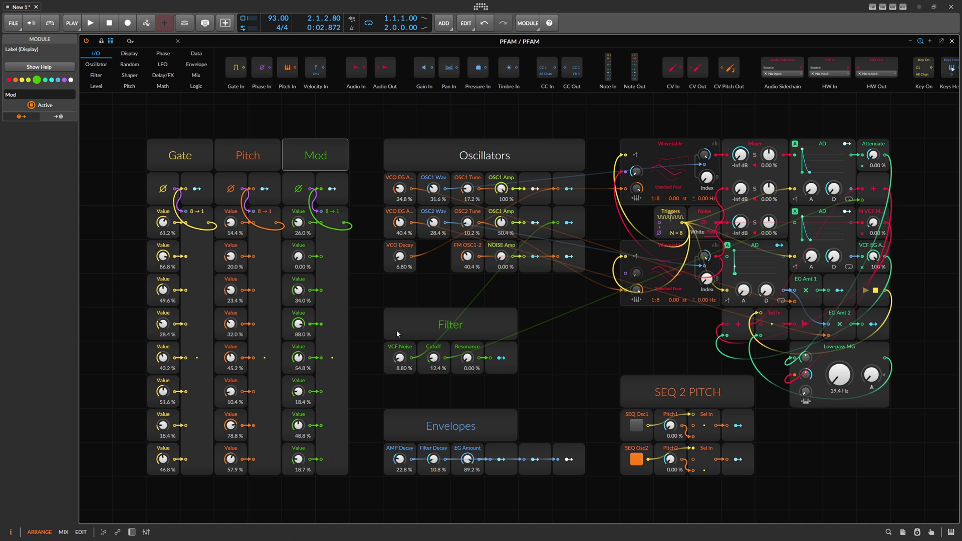
- Highlight all three sequencer columns together, the Gate, Pitch and Mod labels one by one, and the whole Mod column, finishing with nothing selected
click(403, 298)
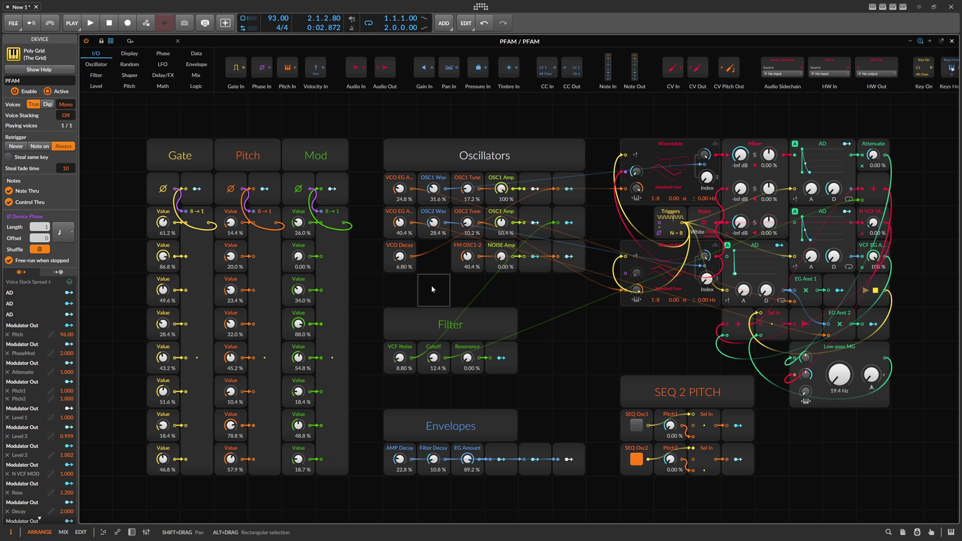
drag(133, 146, 349, 477)
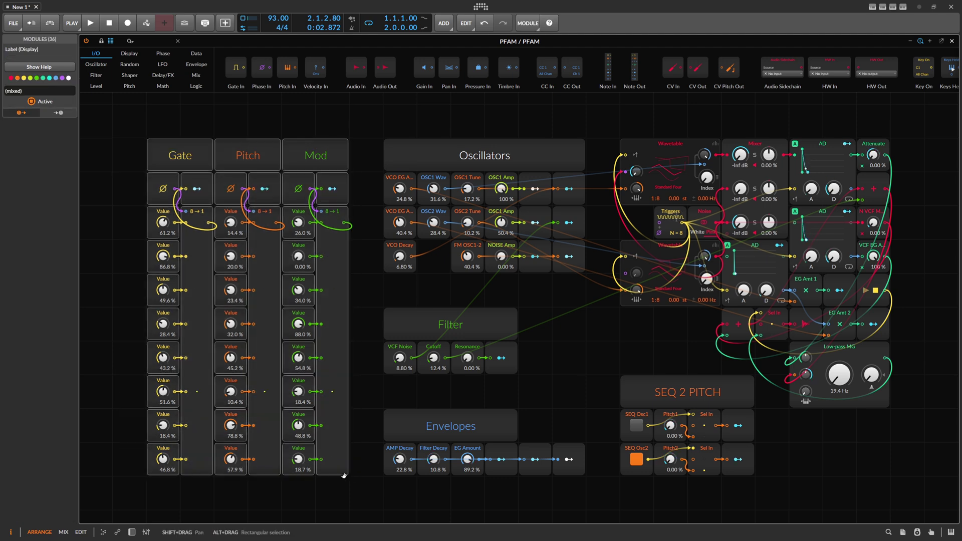
click(185, 158)
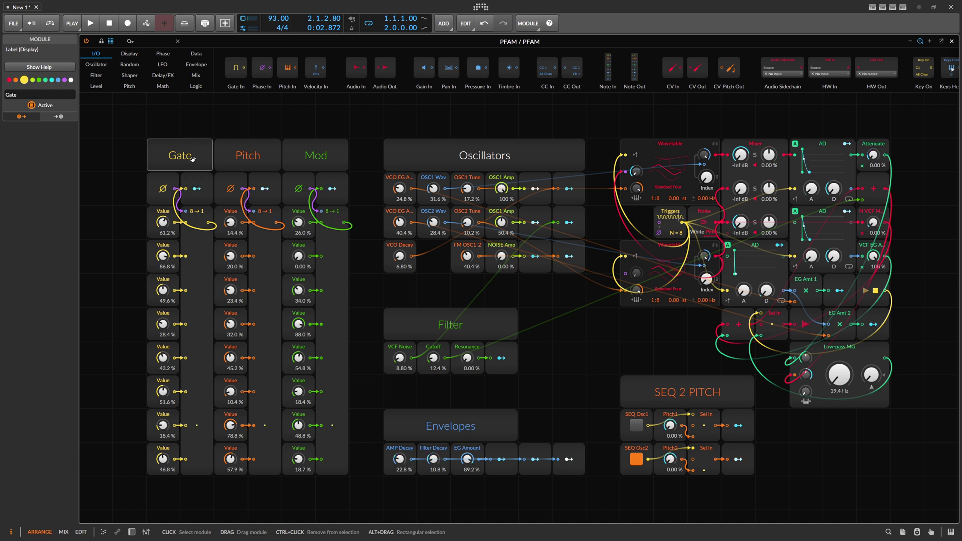
click(240, 160)
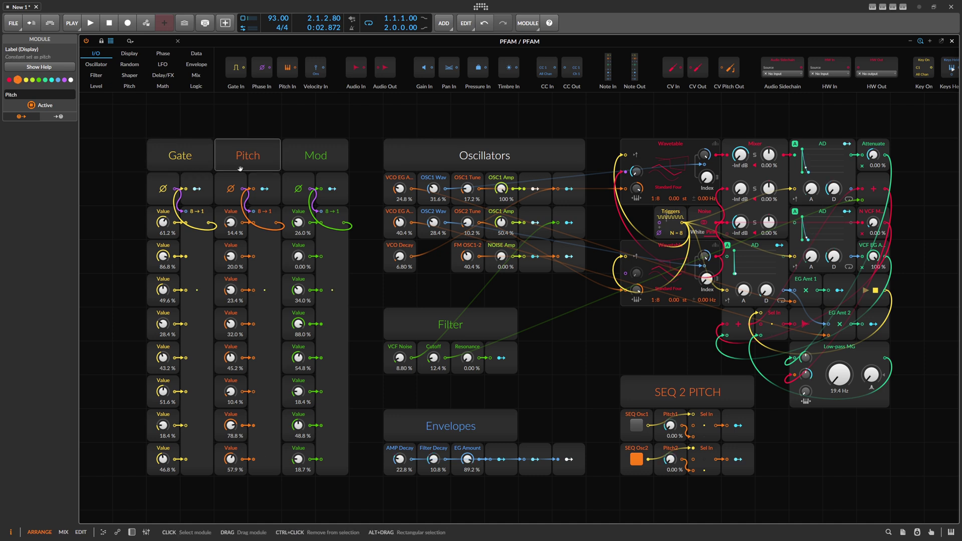
click(303, 157)
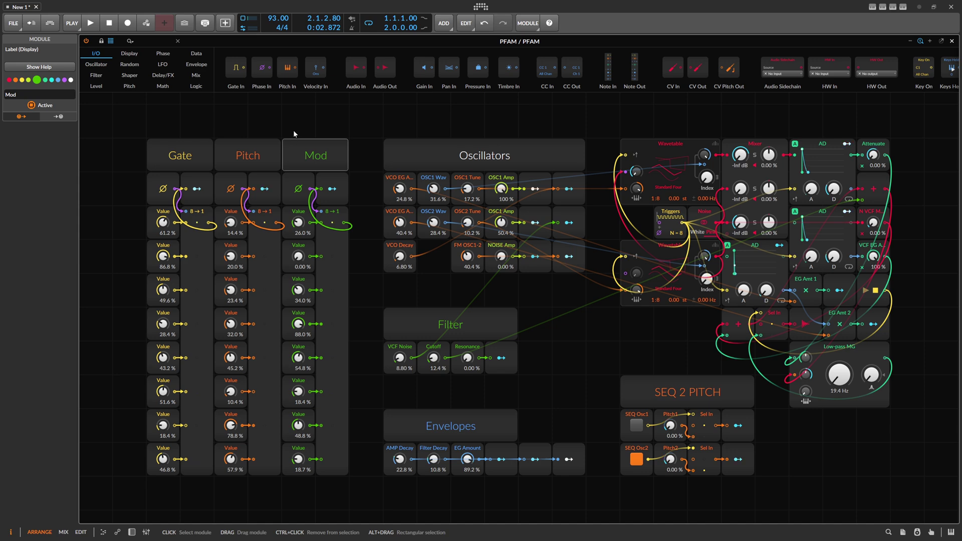
drag(293, 130, 355, 477)
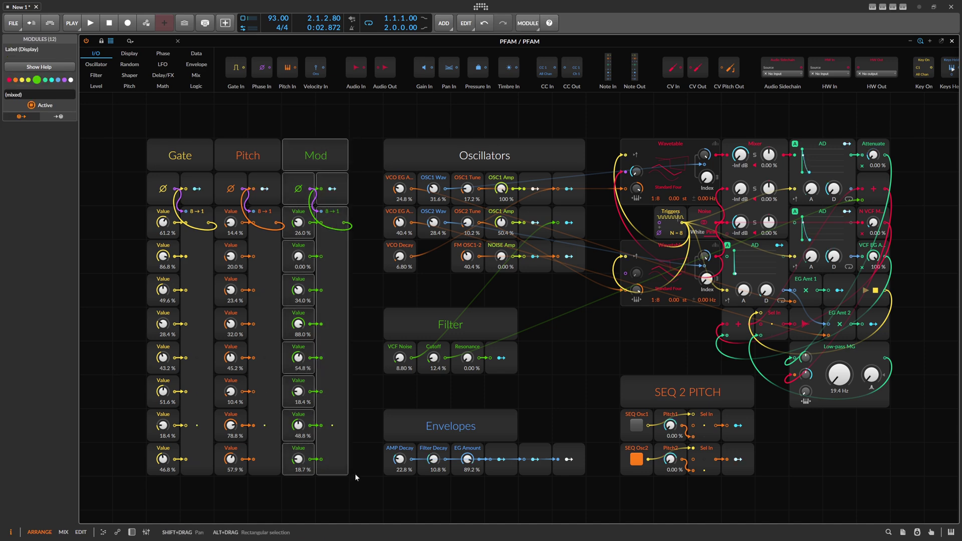
click(351, 390)
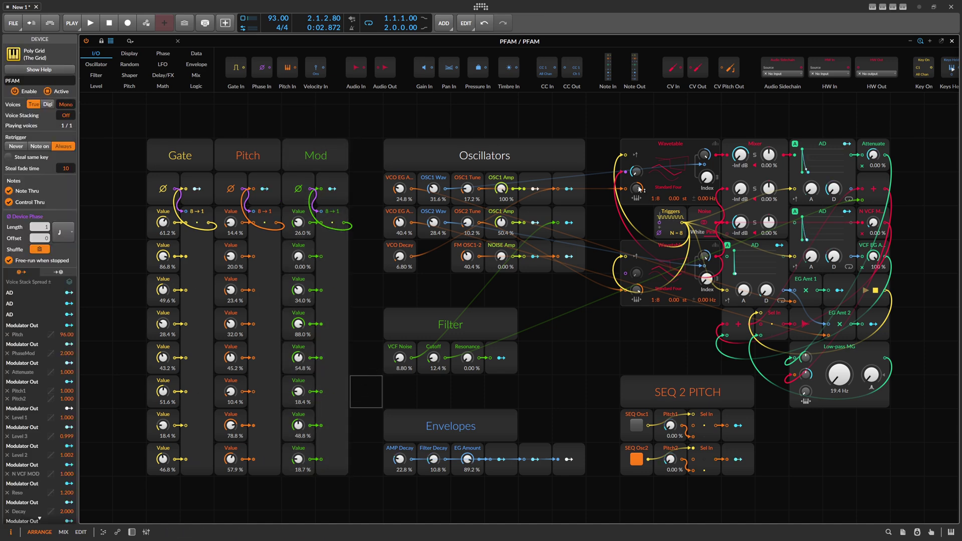
- Highlight the two Wavetable oscillators, the Filter and Envelopes sections, and the OSC1 Wav and OSC2 Wav knobs to show their connections
drag(606, 149, 640, 290)
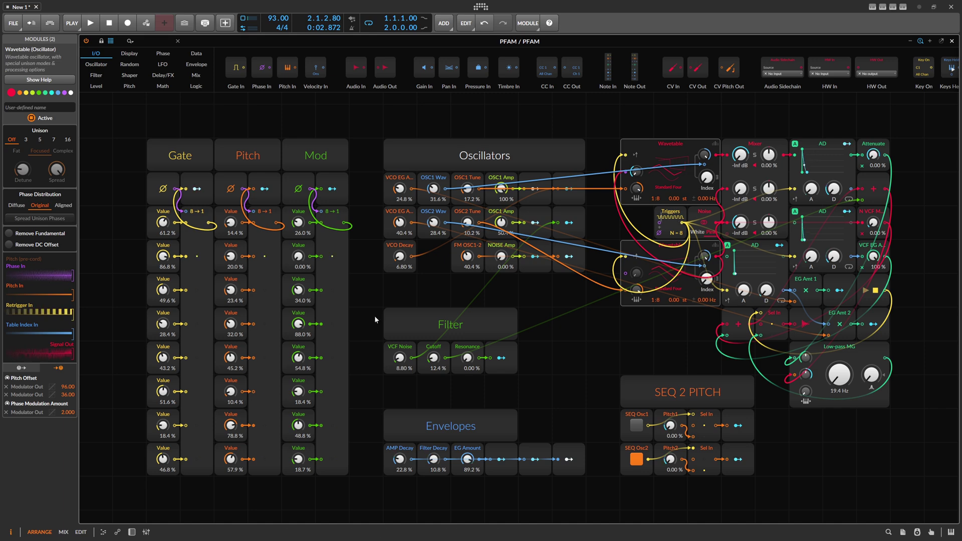
drag(374, 316, 527, 368)
drag(373, 415, 551, 479)
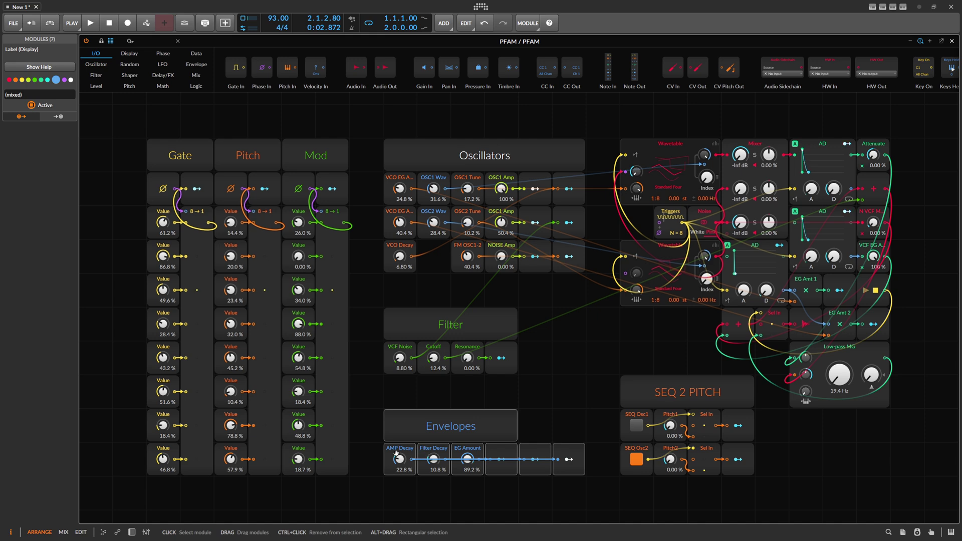
click(435, 288)
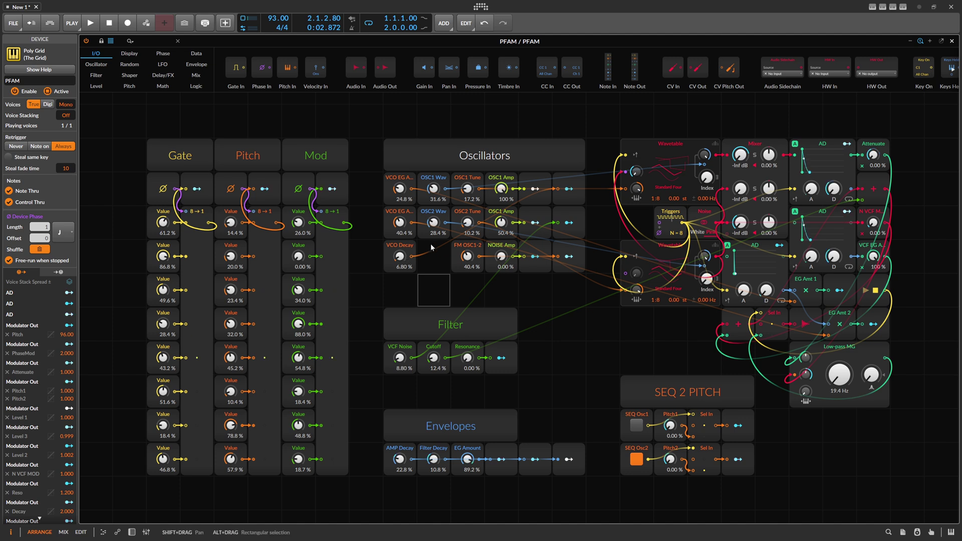
drag(431, 248, 434, 195)
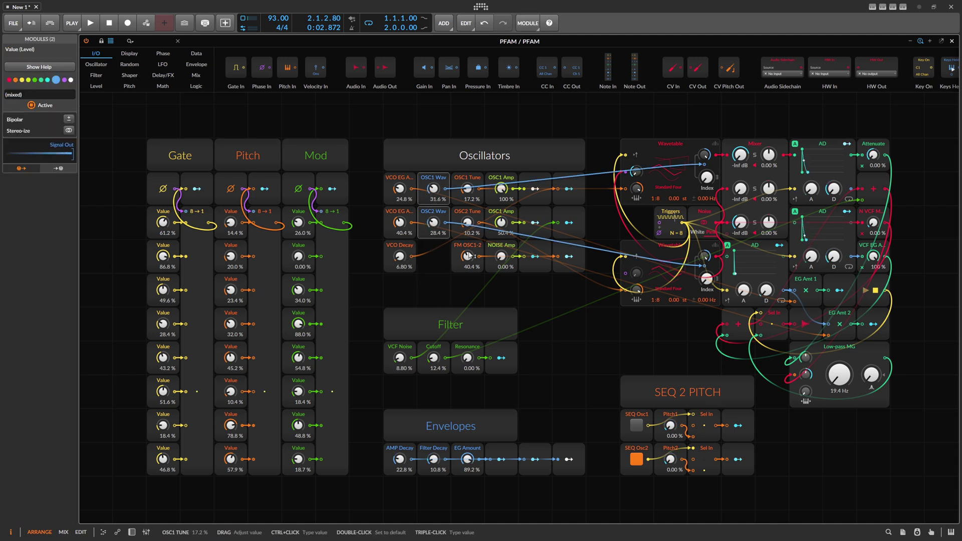
- Set FM OSC1-2 to 0.00 % and VCF Noise to 26.4 %
drag(462, 251, 462, 293)
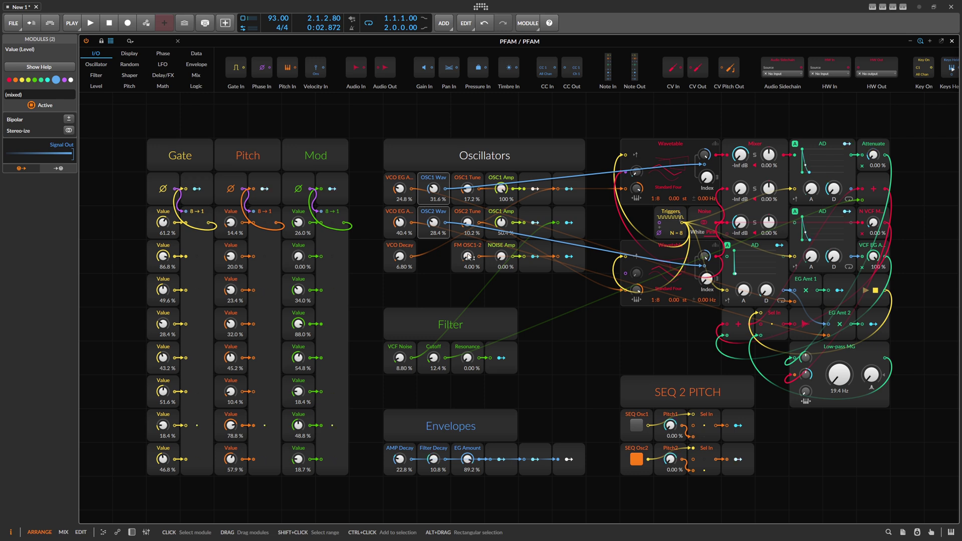
drag(466, 253, 466, 262)
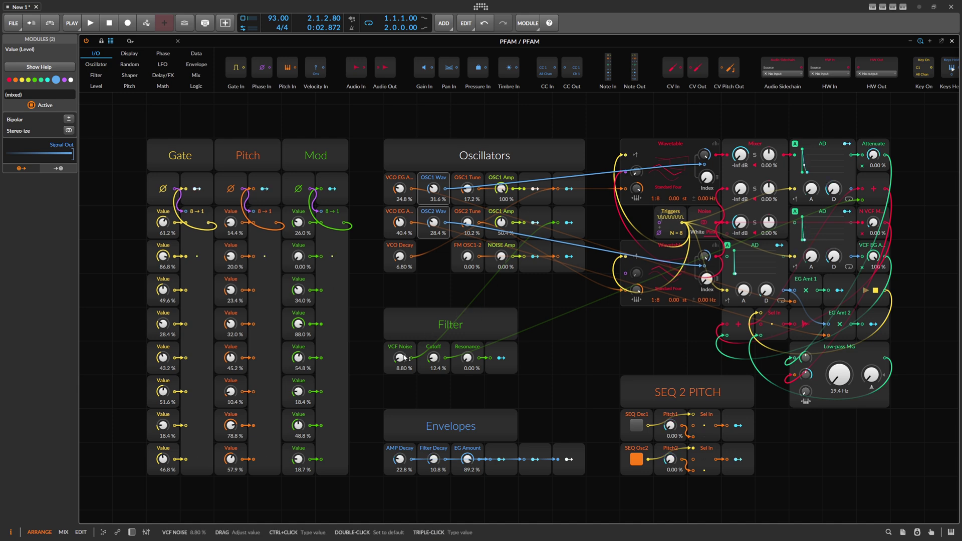
mouse_move(404, 359)
mouse_down()
mouse_move(404, 346)
mouse_move(403, 358)
mouse_up()
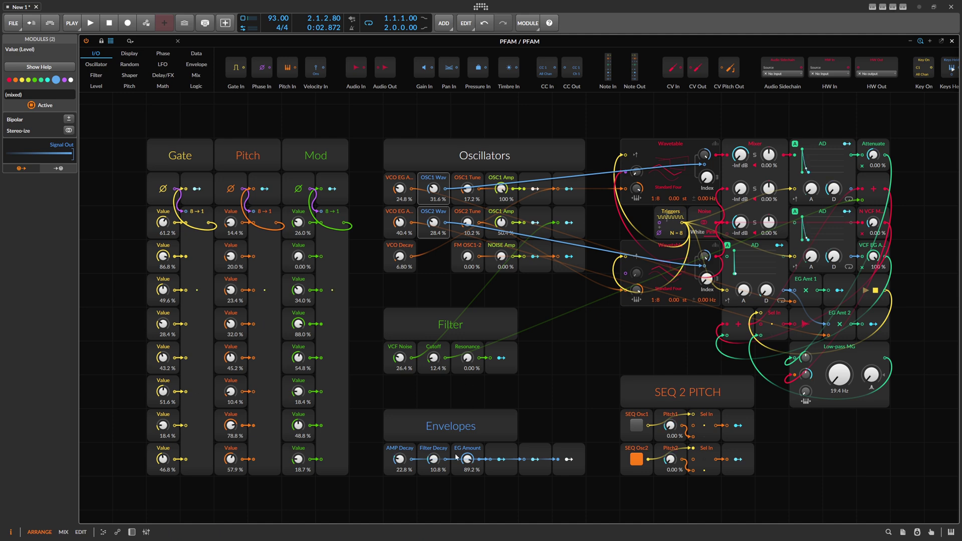
- Switch to the browser's DFAM manual and compare its front-panel drawing with the PFAM patch in Bitwig Studio
key(alt+Tab)
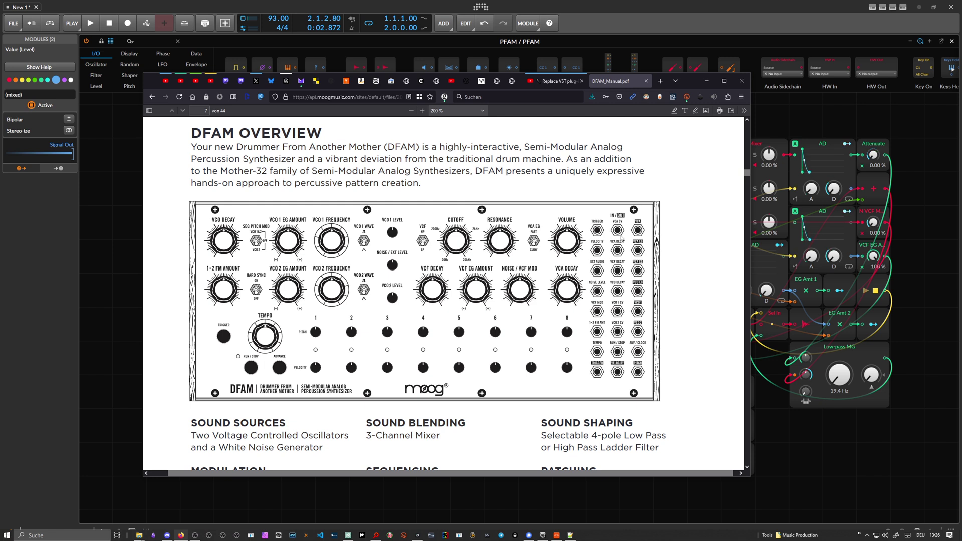
click(128, 214)
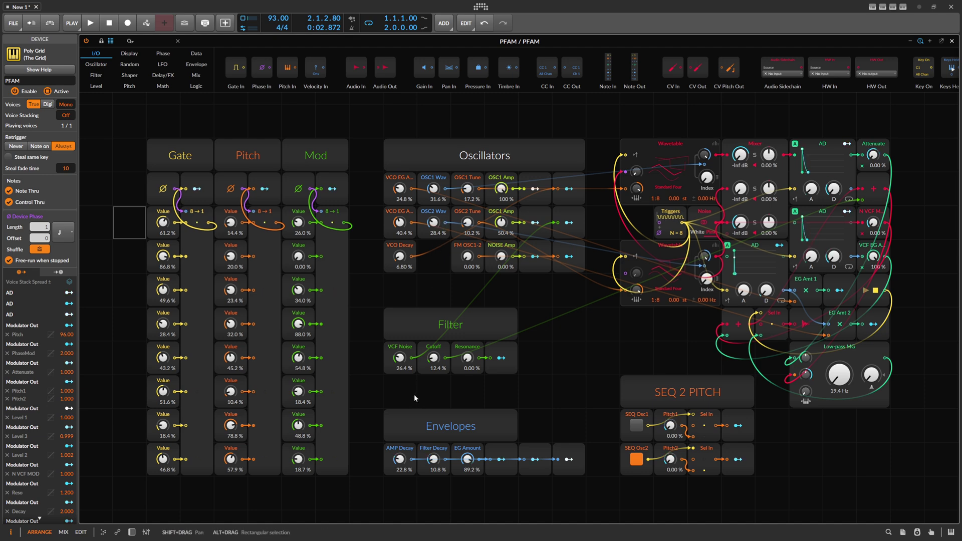
key(alt+Tab)
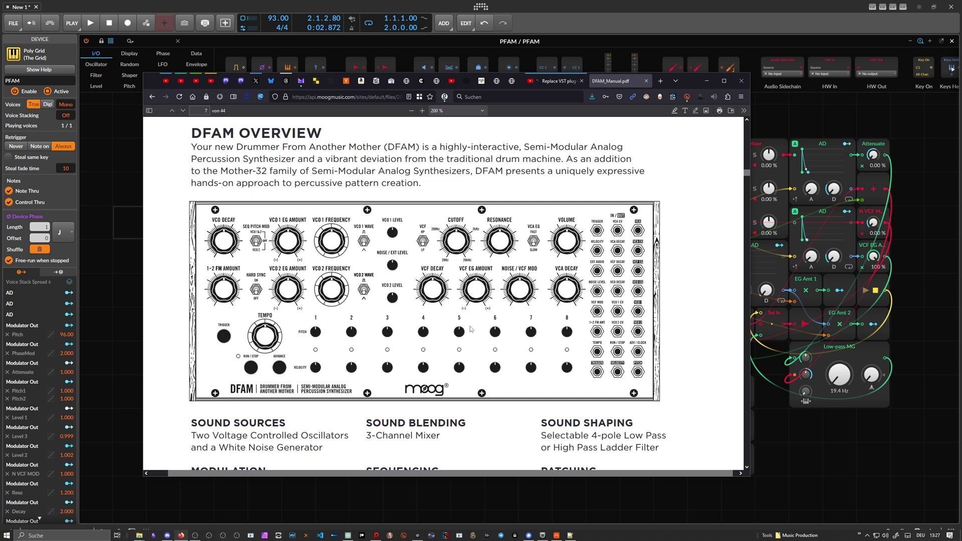
click(100, 171)
- Select the Mod sequencer column and set its second value to 26.8 % and its third to 68.0 %
drag(293, 131, 349, 476)
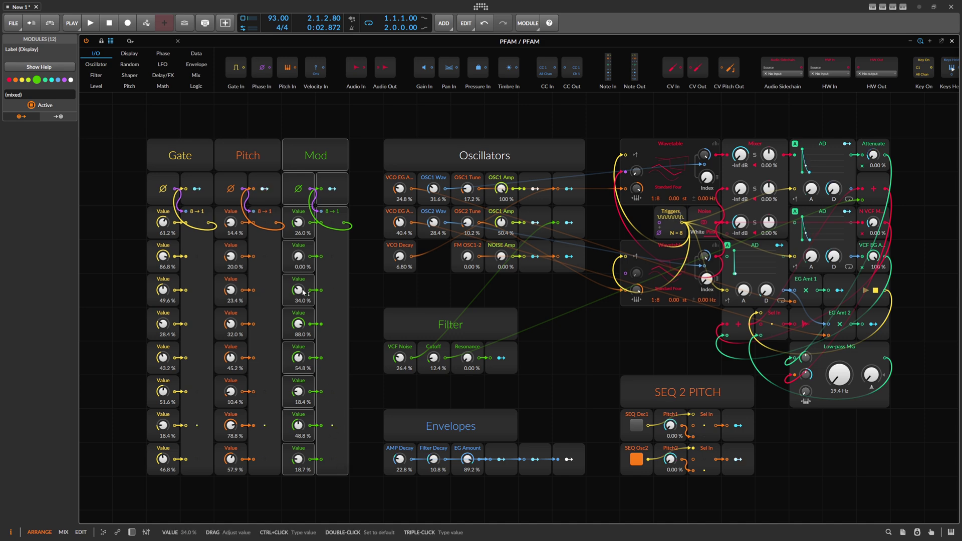
drag(300, 289, 298, 246)
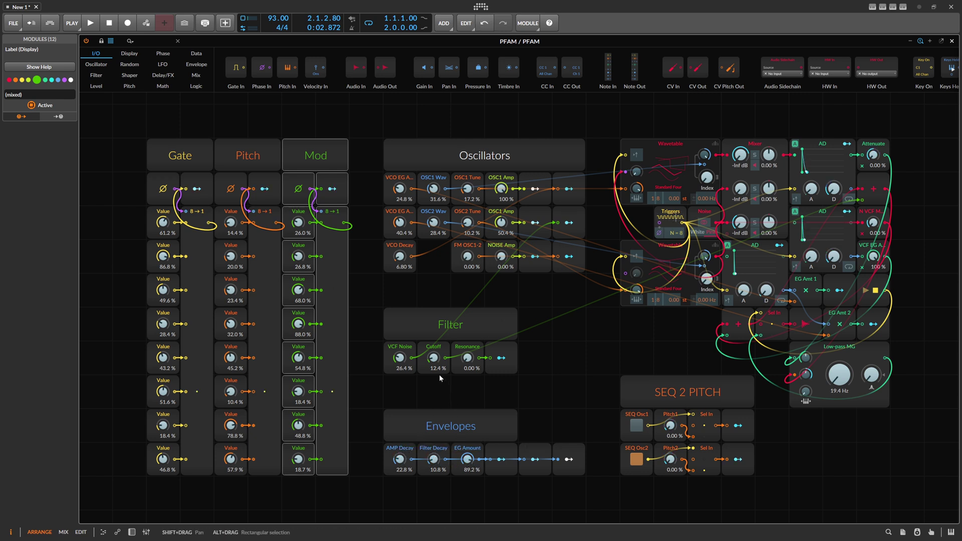
drag(434, 358, 434, 296)
click(331, 188)
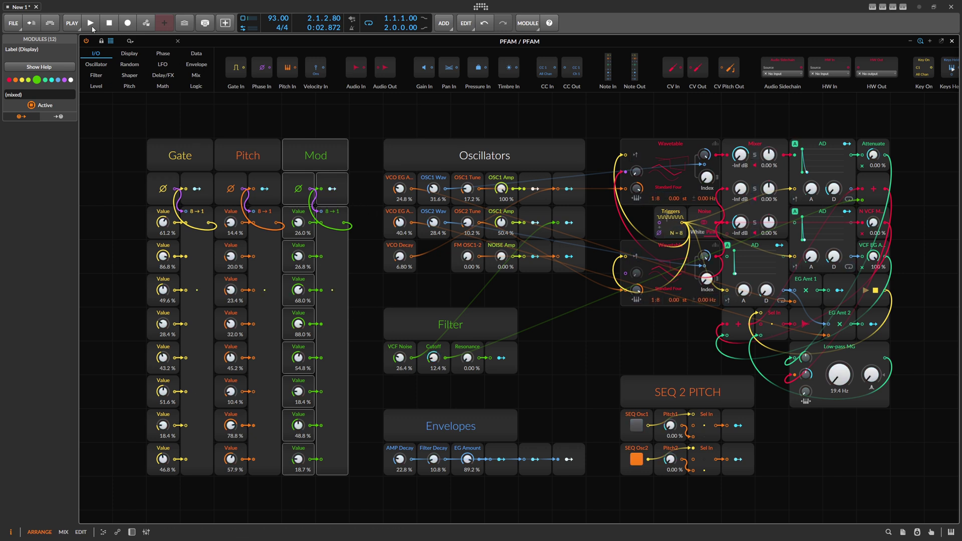
- Start playback and set VCF Noise to 0.00 % and Cutoff to 19.6 %
key(space)
drag(400, 356, 400, 385)
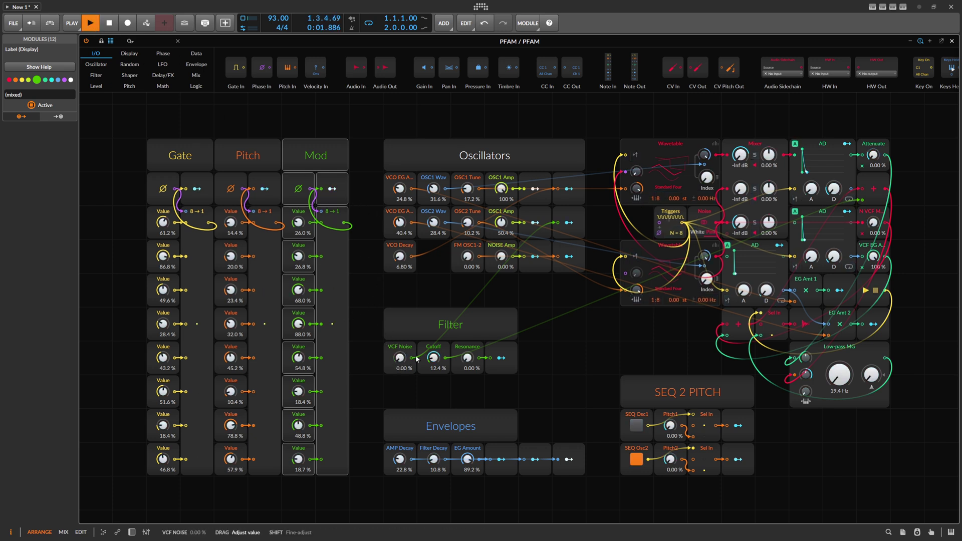
drag(433, 356, 433, 348)
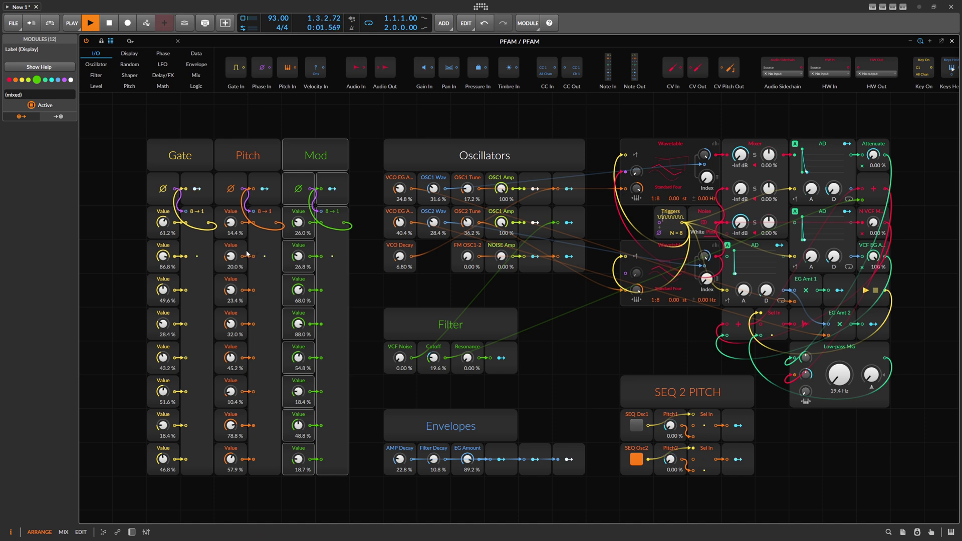
- Set the second Pitch value to 32.8 %, and Gate values 2, 3, 6, 7 and 8 to 14.8, 0.00, 28.8, 12.8 and 42.8 %
drag(231, 253, 232, 234)
drag(167, 302, 167, 345)
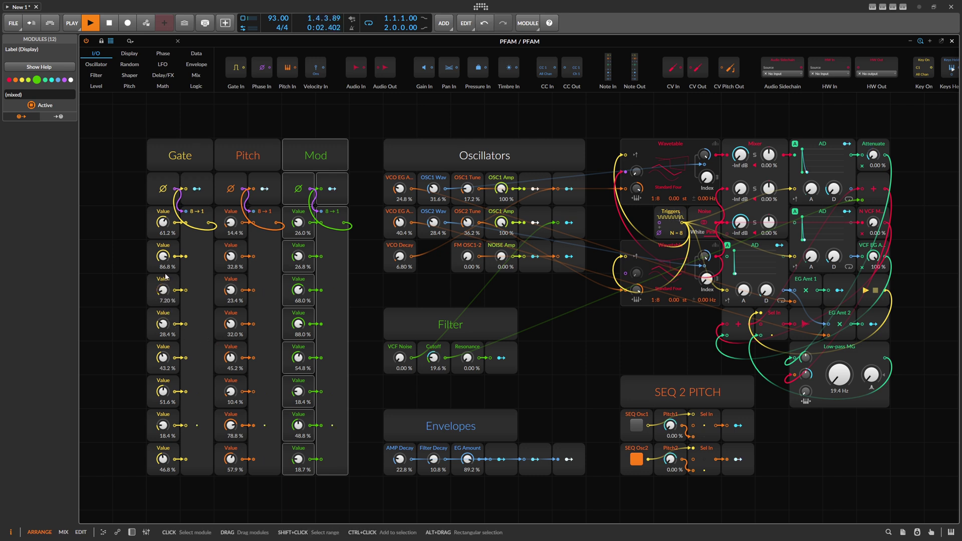
drag(165, 391, 163, 464)
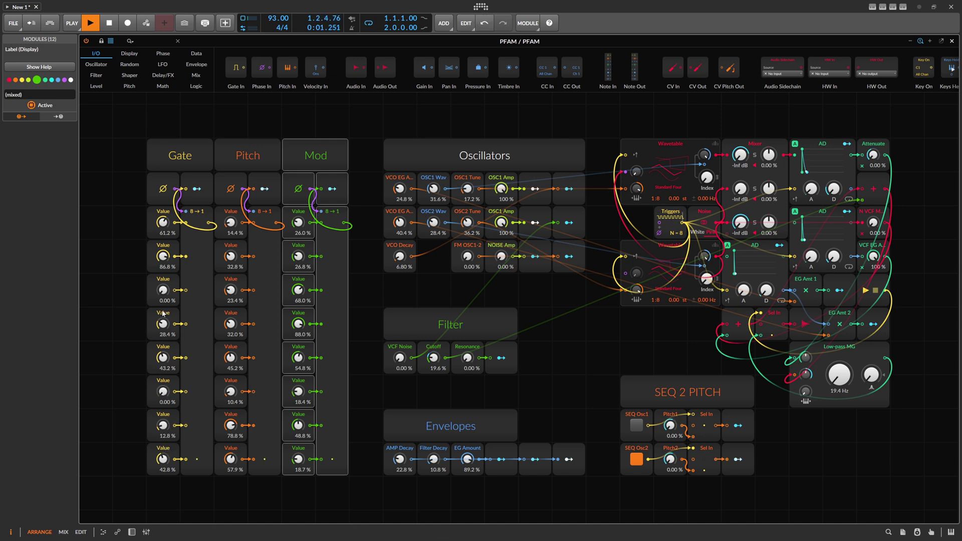
drag(163, 256, 163, 271)
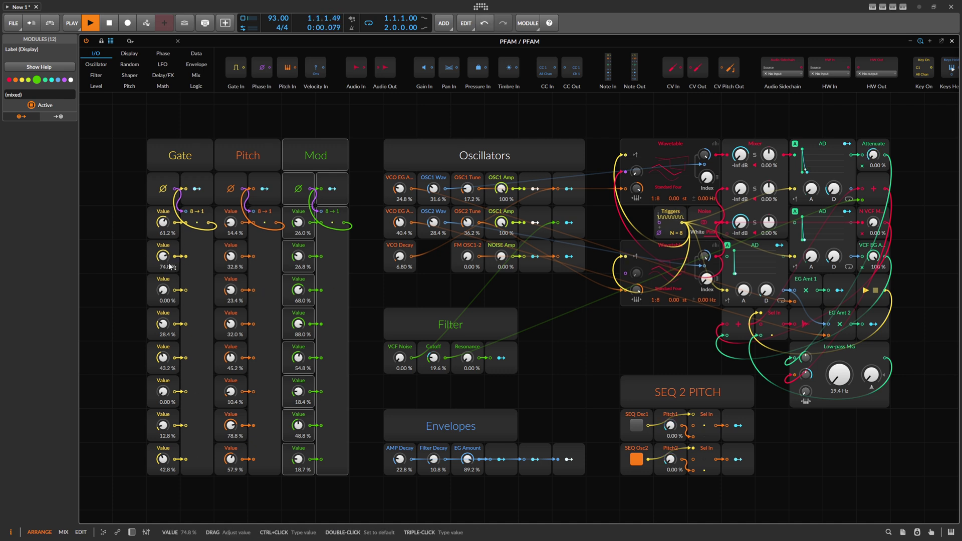
mouse_move(170, 267)
mouse_down()
mouse_move(169, 282)
mouse_move(169, 271)
mouse_up()
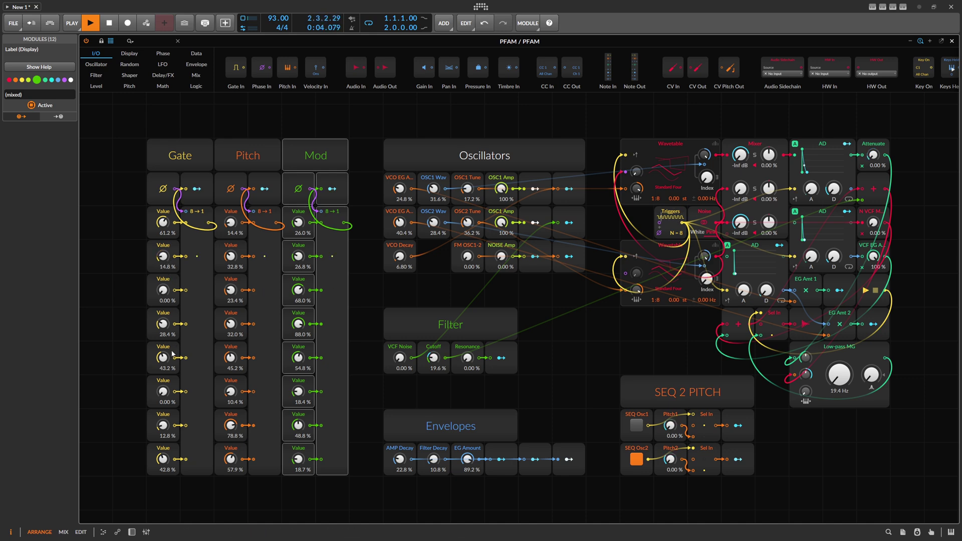
drag(177, 379, 177, 373)
- Set the second VCO EG amount to 52.0 %, VCO Decay to 6.40 % and OSC2 Tune to 21.4 %
drag(400, 224, 400, 208)
mouse_move(399, 257)
mouse_down()
mouse_move(399, 245)
mouse_move(399, 263)
mouse_up()
drag(467, 222, 467, 220)
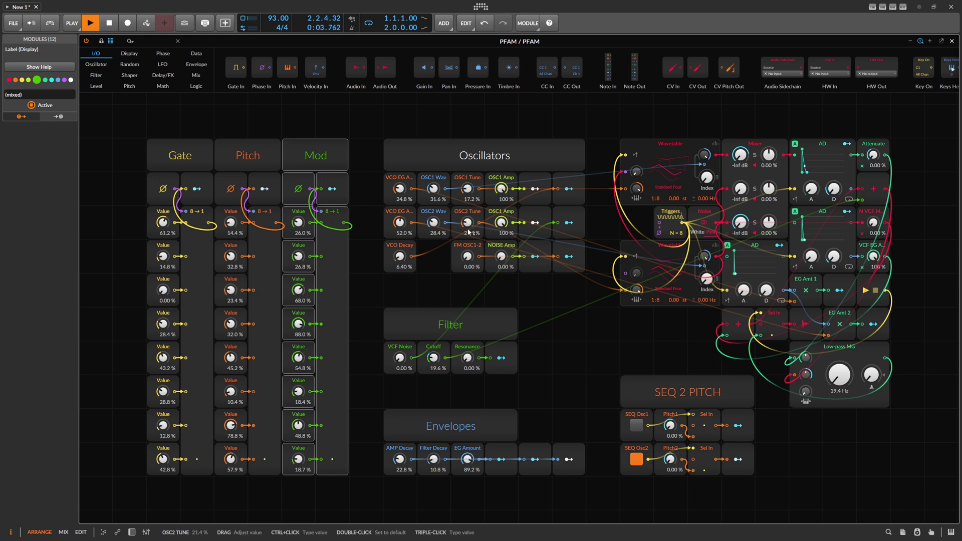
- Set FM OSC1-2 to 34.4 %, stop playback and view the DFAM front-panel overview in the browser's manual before returning to Bitwig
mouse_move(467, 256)
mouse_down()
mouse_move(466, 234)
mouse_move(467, 243)
mouse_up()
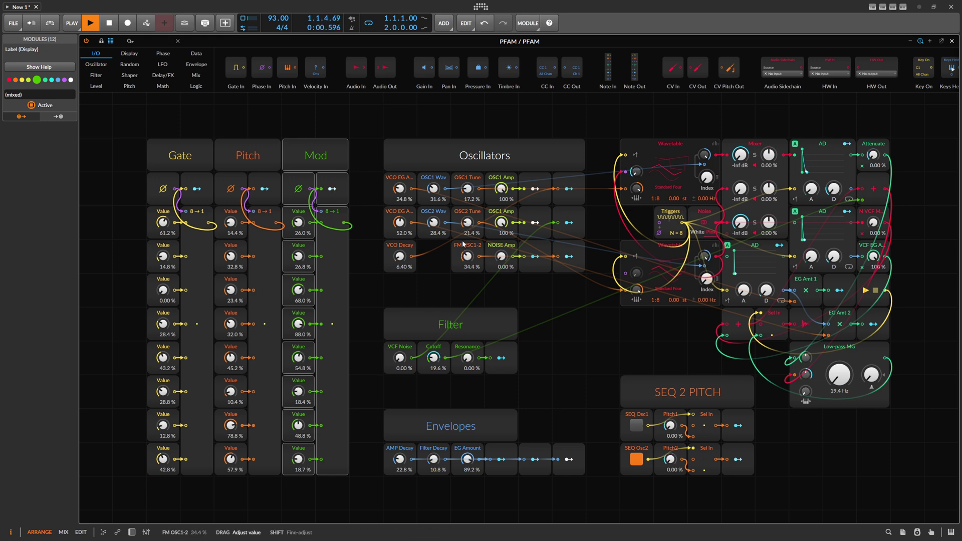
key(space)
key(alt+Tab)
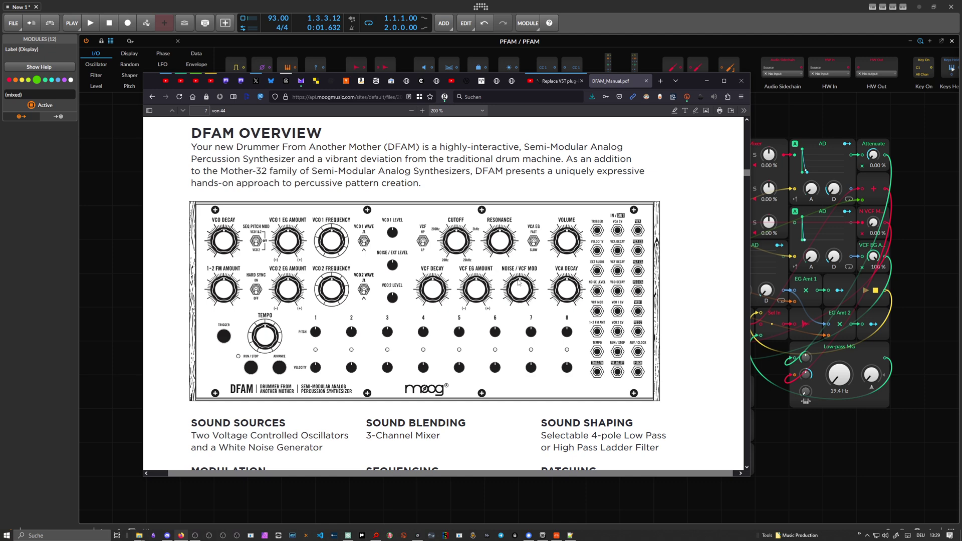
click(133, 195)
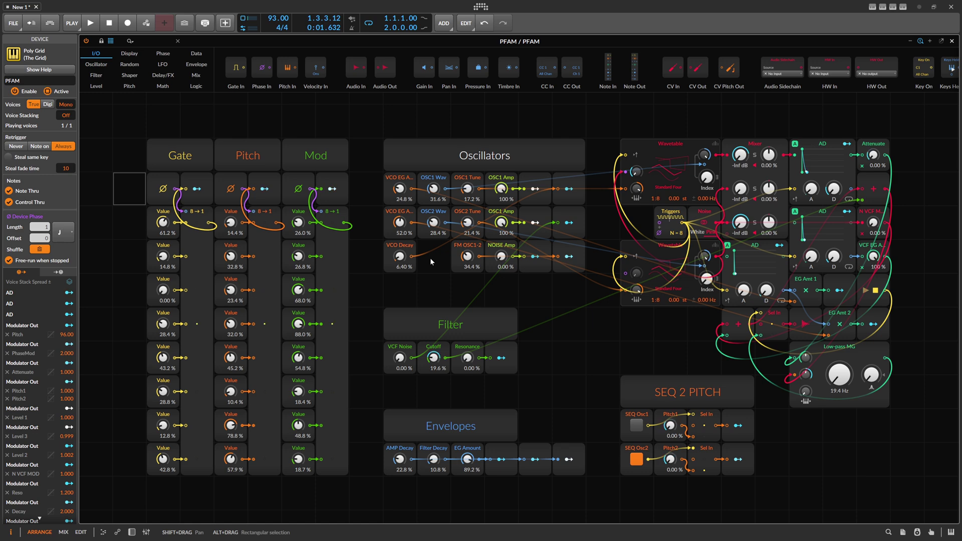
- Restart playback and set Cutoff to 31.6 %, AMP Decay to 37.6 % and Filter Decay to 23.6 %
click(91, 23)
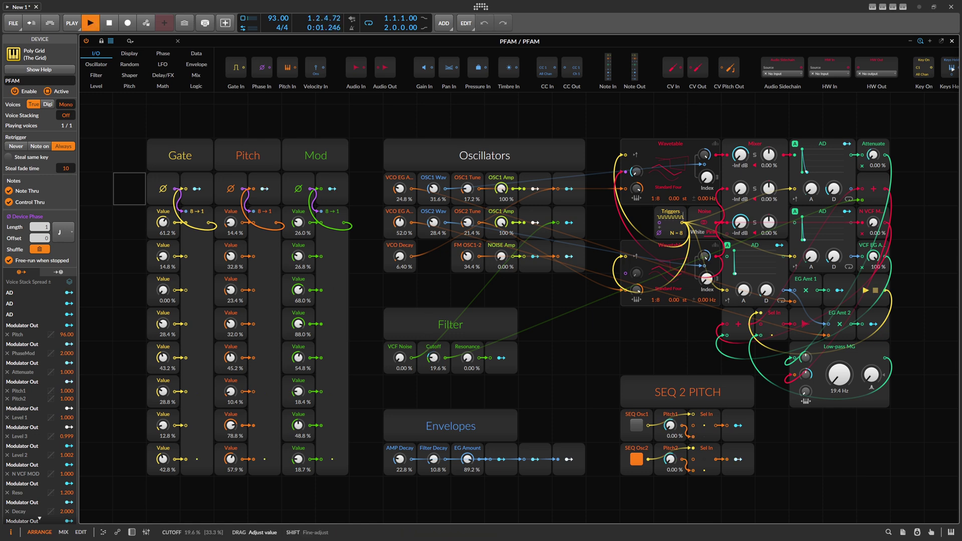
drag(433, 358, 433, 356)
drag(399, 458, 433, 444)
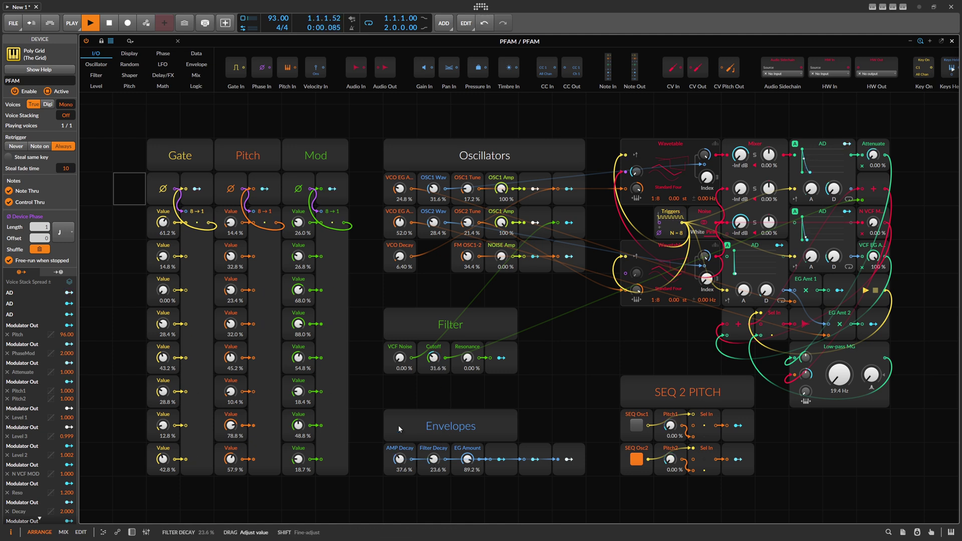
- Set the fourth Pitch value to 16.8 %, the fourth Gate value to 0.00 % and the second Gate value to 58.0 %
mouse_move(231, 324)
mouse_down()
mouse_move(230, 270)
mouse_move(230, 336)
mouse_up()
drag(163, 324, 163, 354)
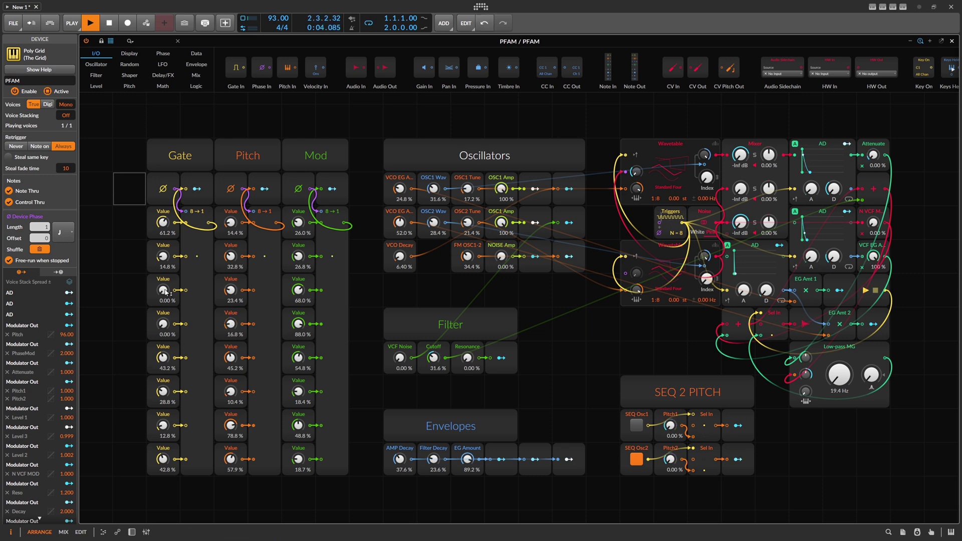
mouse_move(165, 292)
mouse_down()
mouse_move(165, 243)
mouse_move(165, 292)
mouse_up()
drag(164, 256, 163, 223)
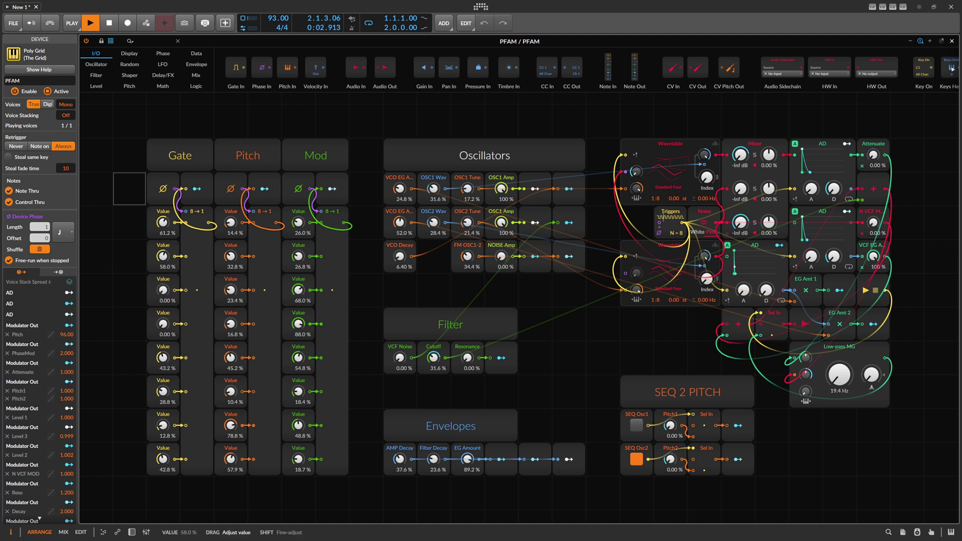
- Set Filter Decay to 24.8 %, and try Resonance at 46.4 % before bringing it back to 0.00 %
drag(433, 458, 434, 456)
drag(467, 361, 467, 324)
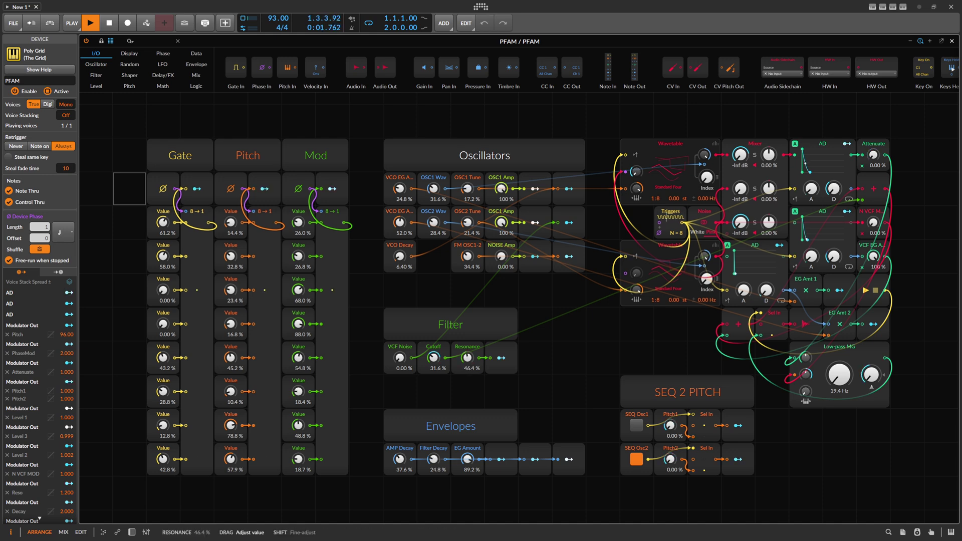
drag(467, 357, 467, 406)
- Set FM OSC1-2 to 30.0 %, NOISE Amp to 52.4 %, VCO Decay to 12.4 %, the second VCO EG amount to 34.4 % and OSC2 Wave to 65.6 %
drag(467, 256, 501, 203)
drag(400, 256, 432, 184)
- Set the Mod sequencer's modulation of Cutoff to 35.20 %, lower Cutoff to 18.4 % and stop playback
right_click(434, 358)
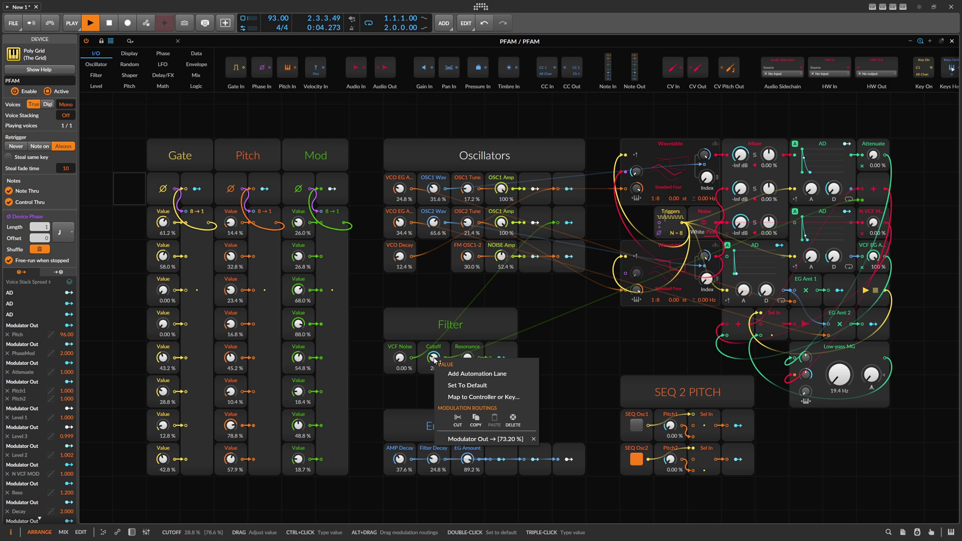
click(465, 439)
drag(434, 358, 434, 396)
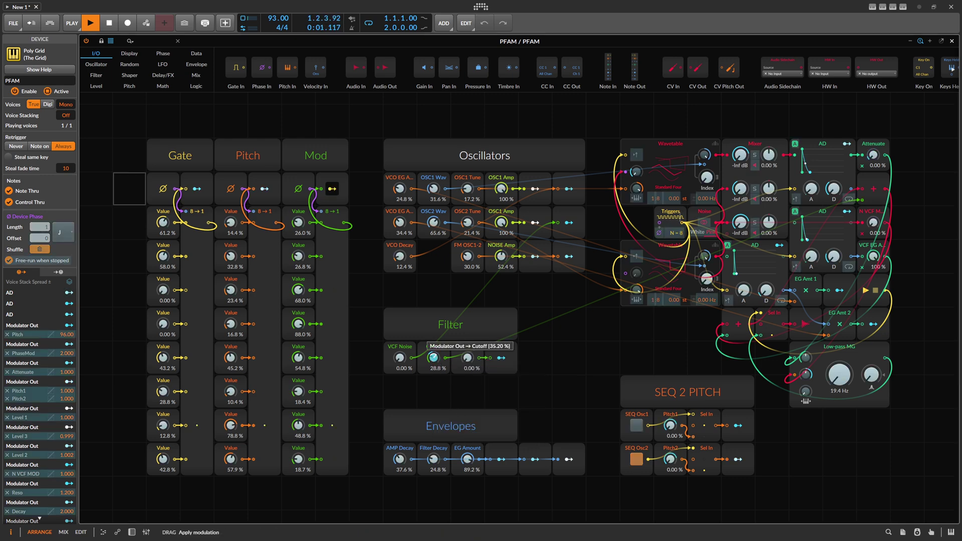
click(331, 189)
mouse_move(434, 358)
mouse_down()
mouse_move(433, 349)
mouse_move(433, 376)
mouse_move(433, 354)
mouse_up()
click(109, 24)
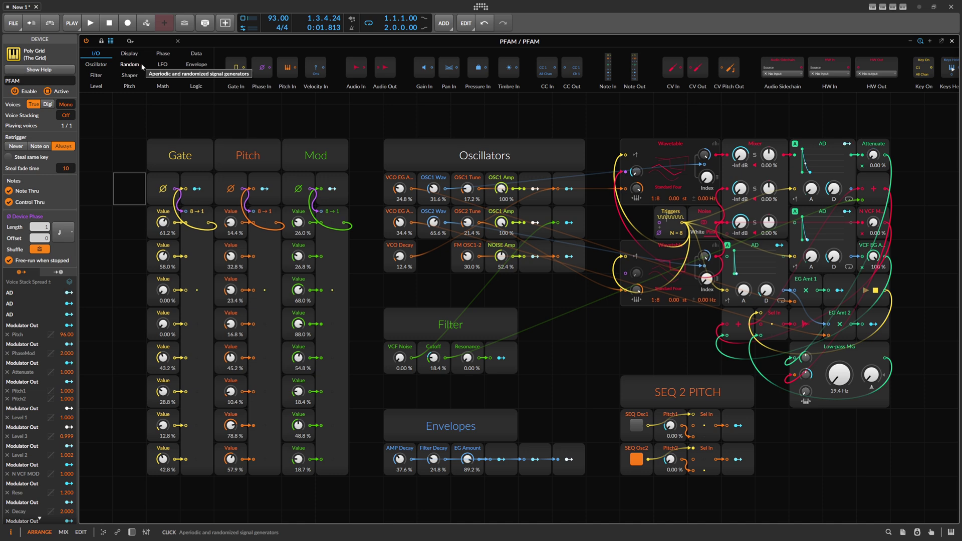
- Compare the Gate sequencer with the DFAM front-panel diagram in the browser's manual, and return to Bitwig with the Gate label selected
click(188, 146)
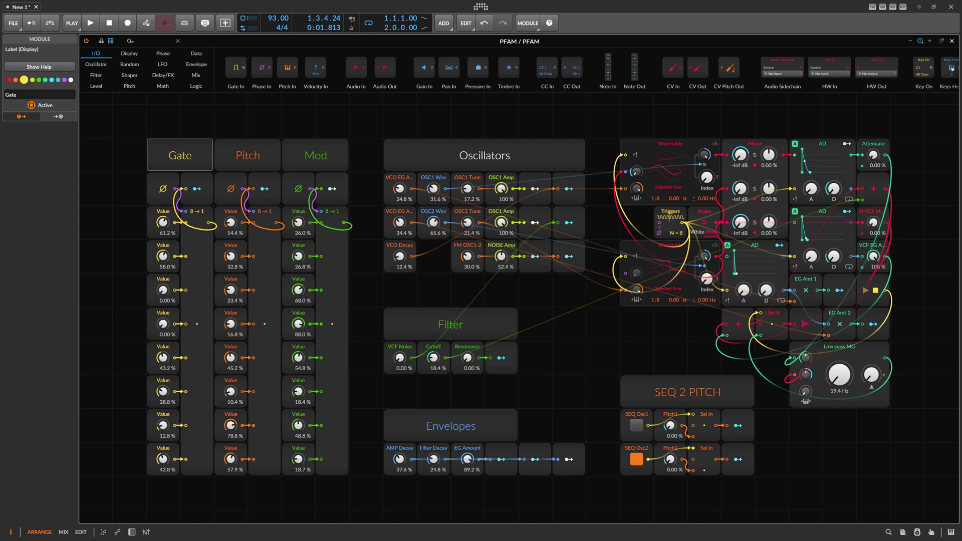
key(alt+Tab)
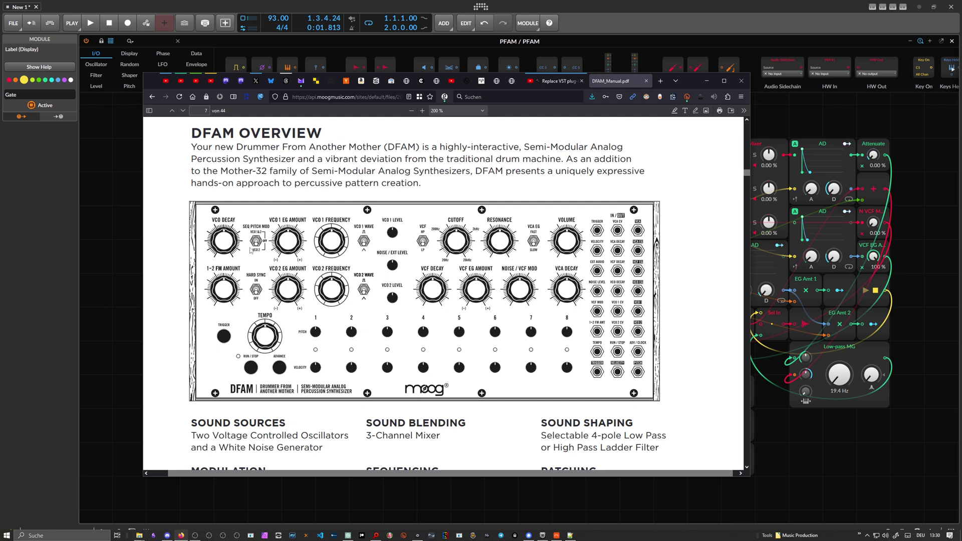
click(121, 212)
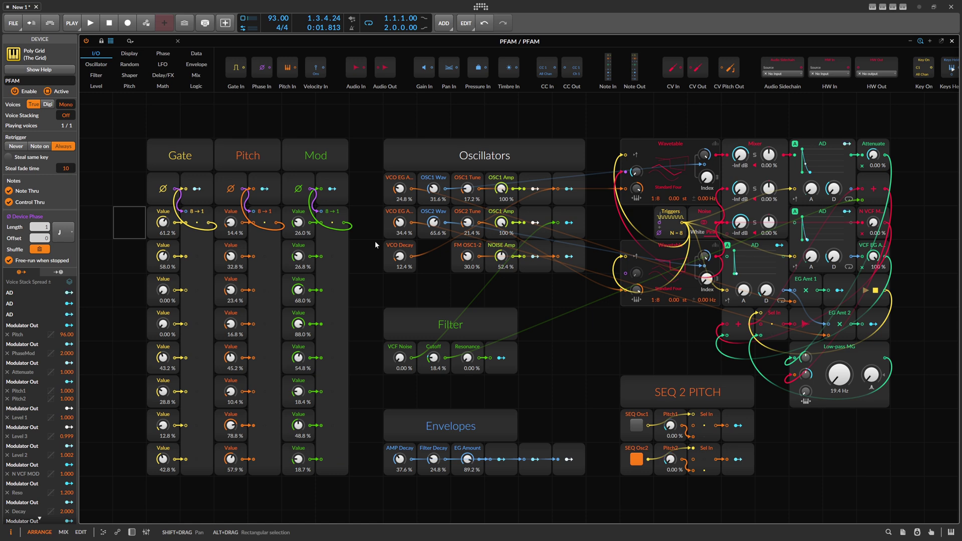
click(200, 149)
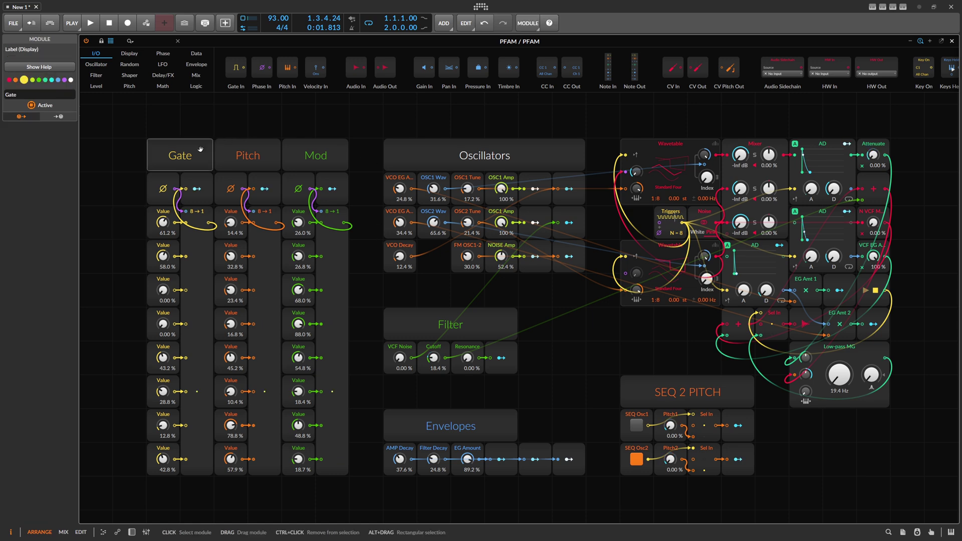